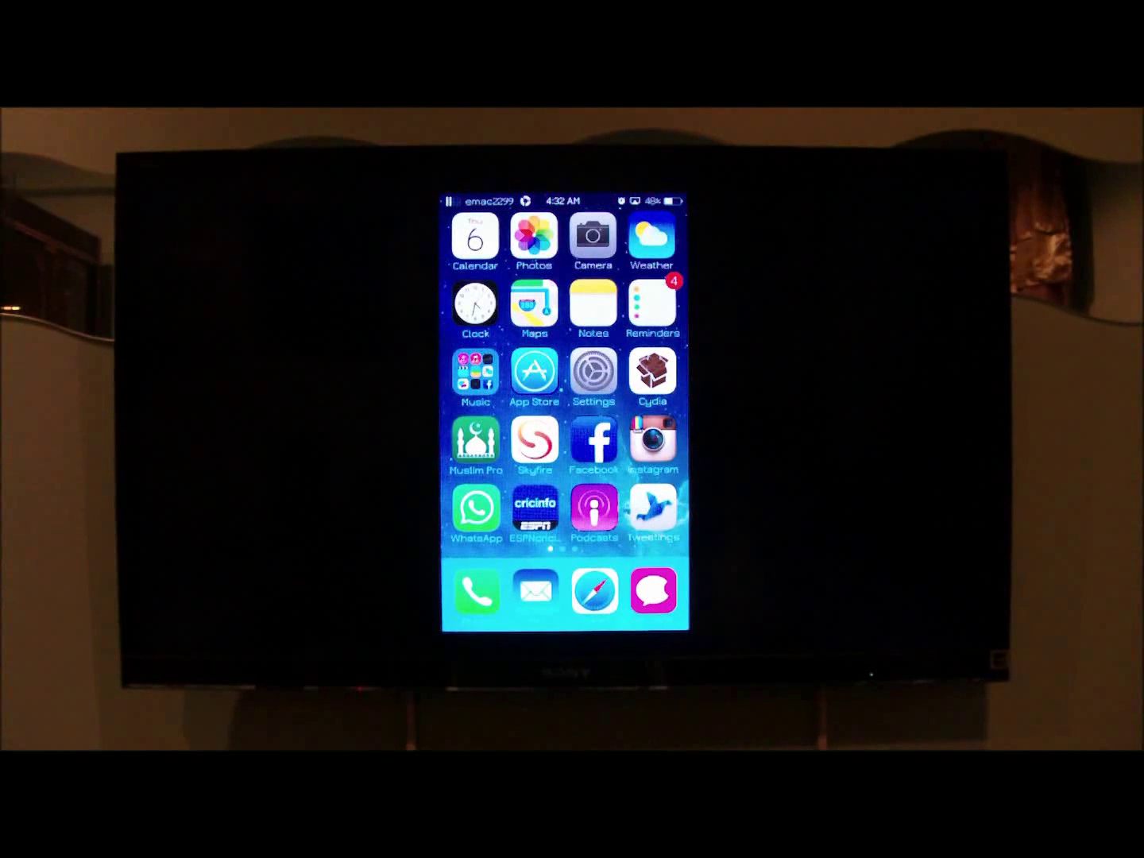
# Launch Cydia and view its package sources, singling out HackYouriPhone beside BiteYourApple.
pyautogui.click(653, 371)
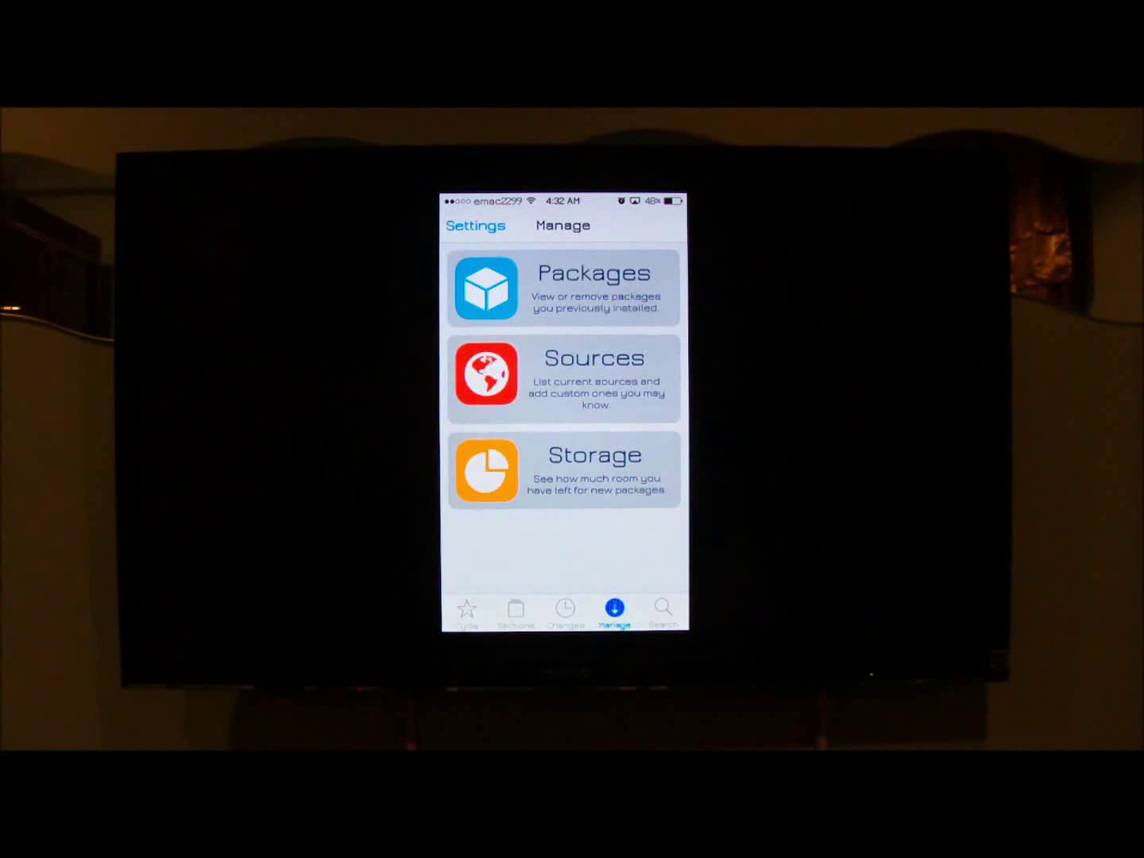
pyautogui.click(564, 613)
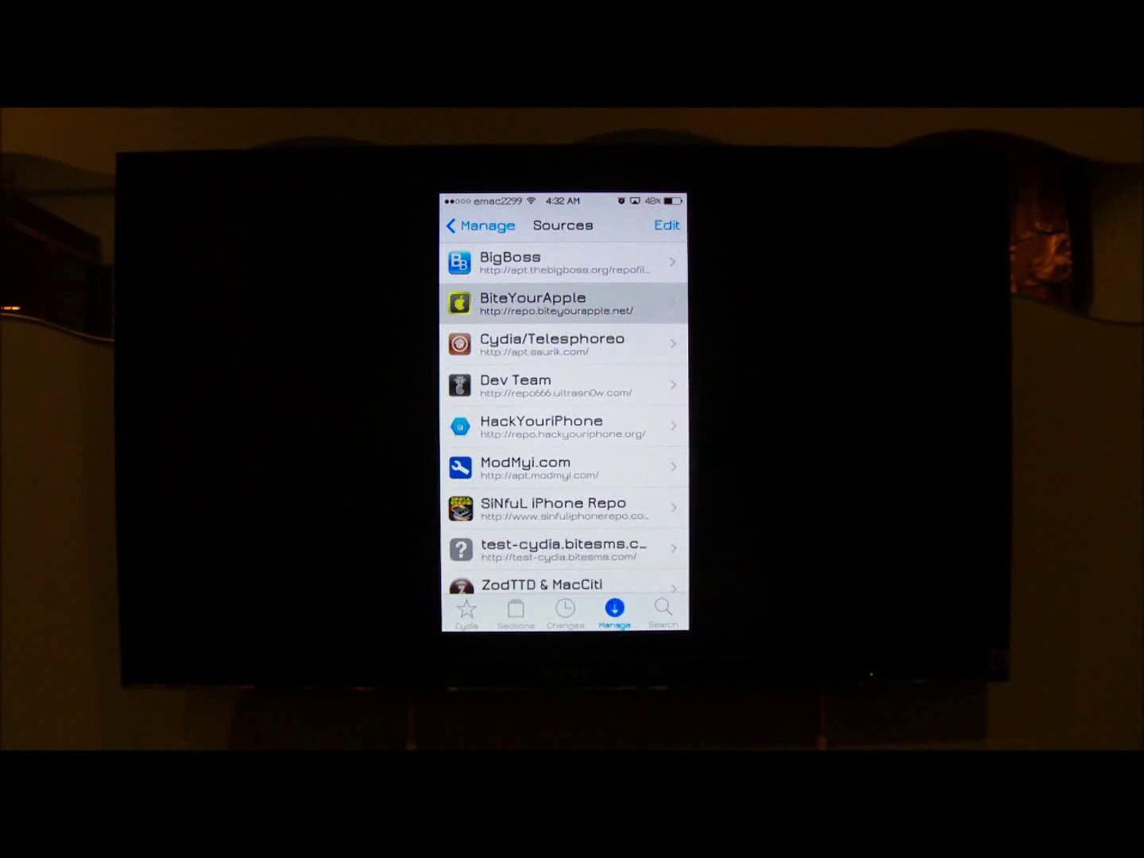
pyautogui.scroll(-1, 563, 418)
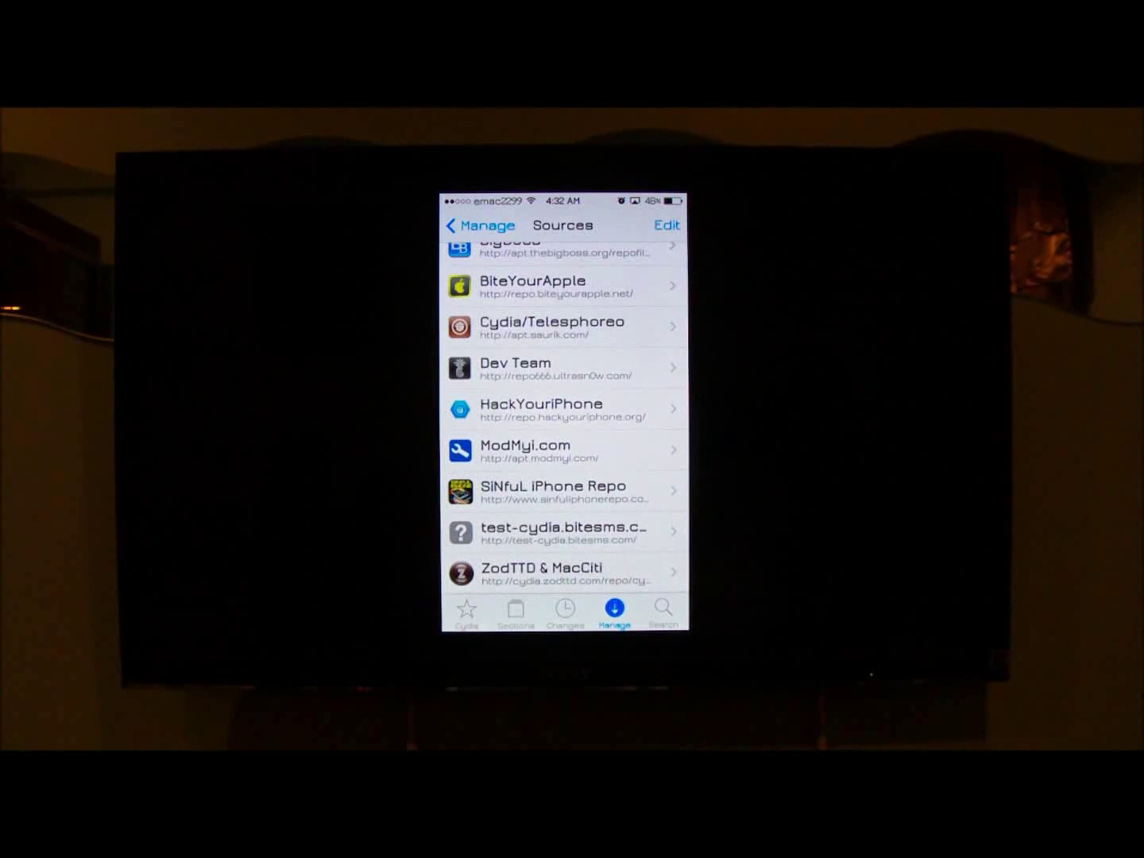
pyautogui.click(563, 409)
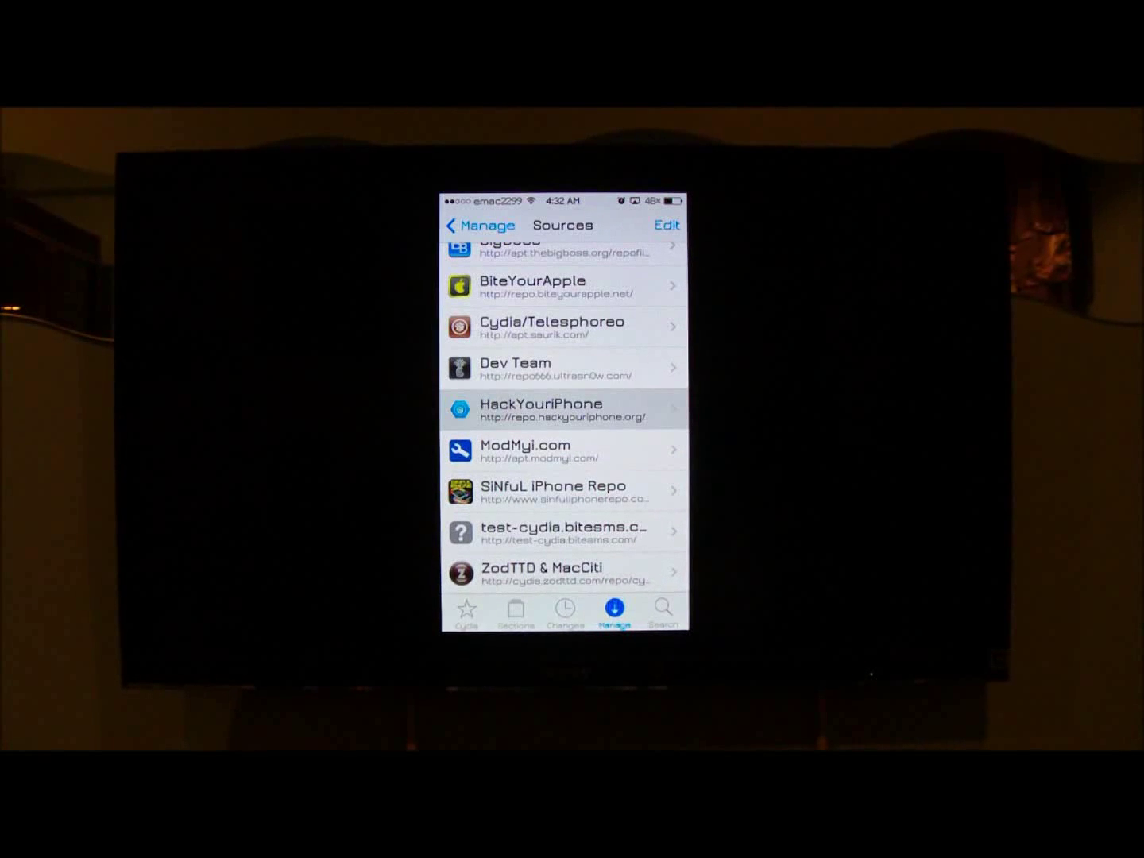
pyautogui.scroll(1, 564, 412)
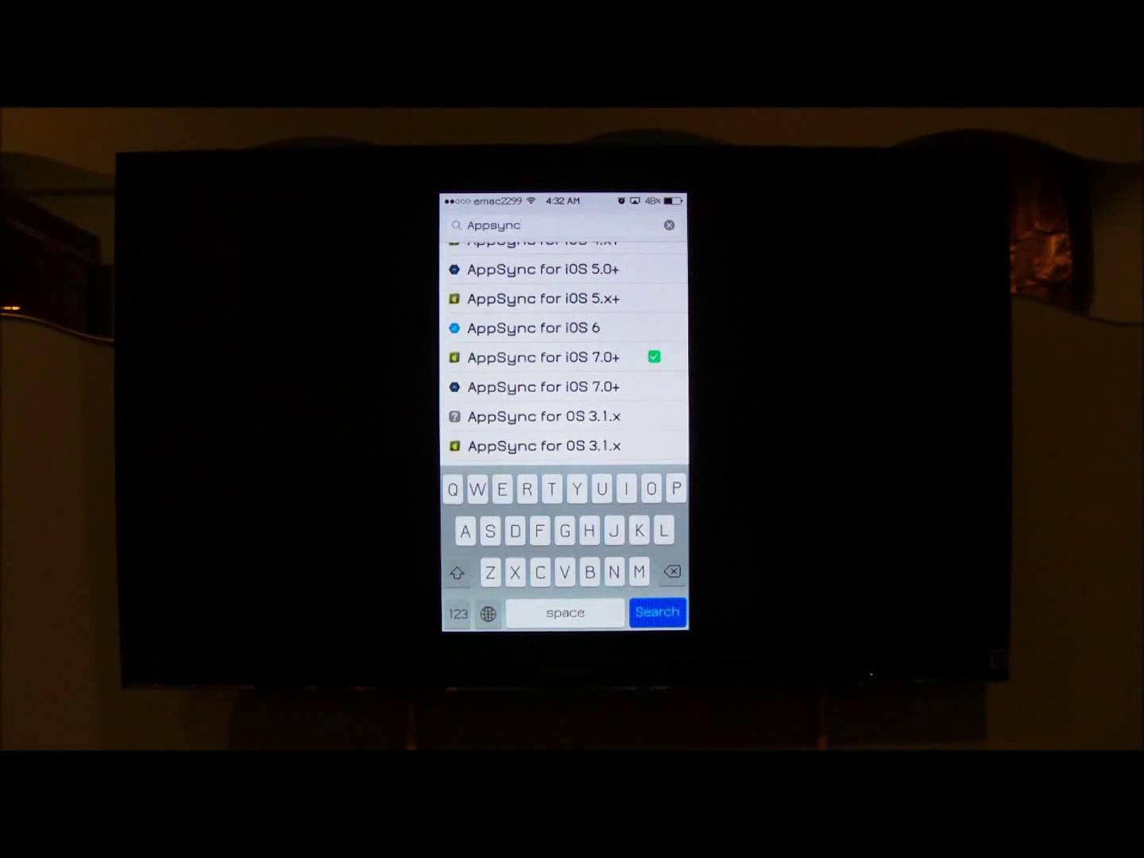
# Check that AppSync for iOS 7.0+ and LinkStore both show as installed.
pyautogui.click(543, 356)
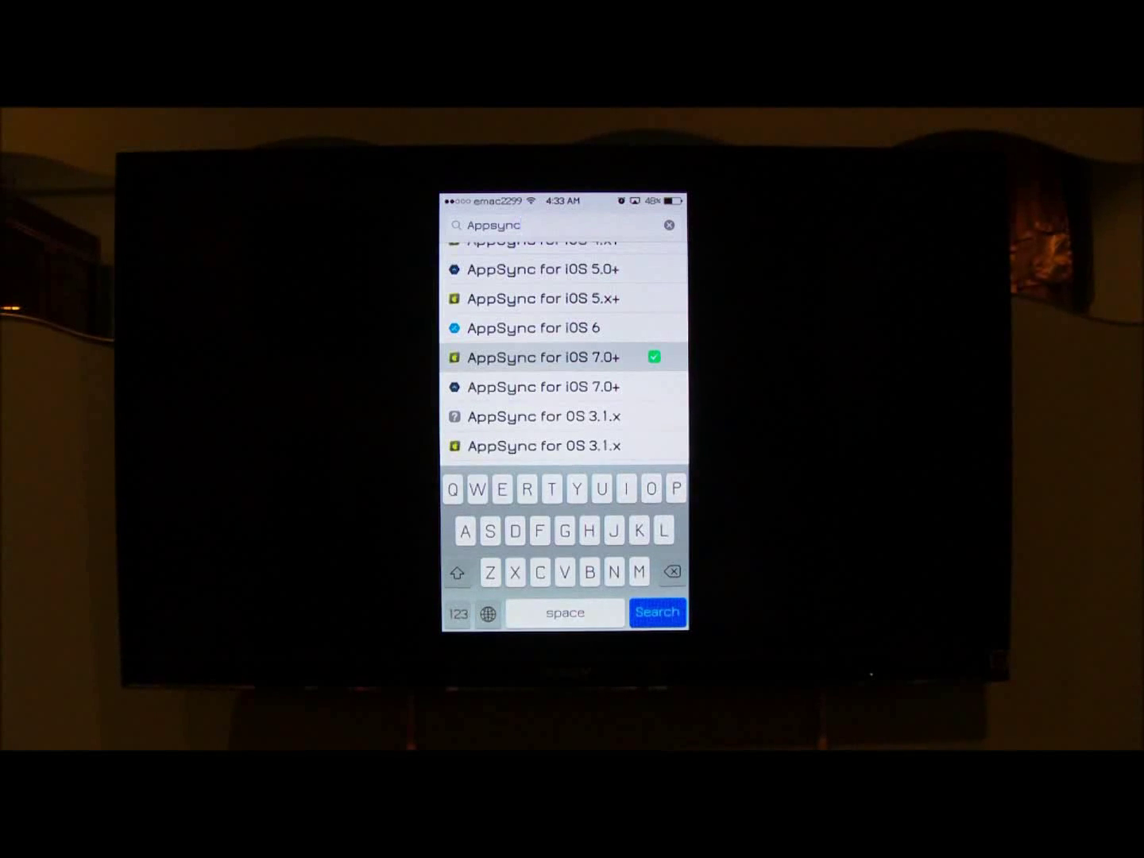
pyautogui.scroll(1, 563, 357)
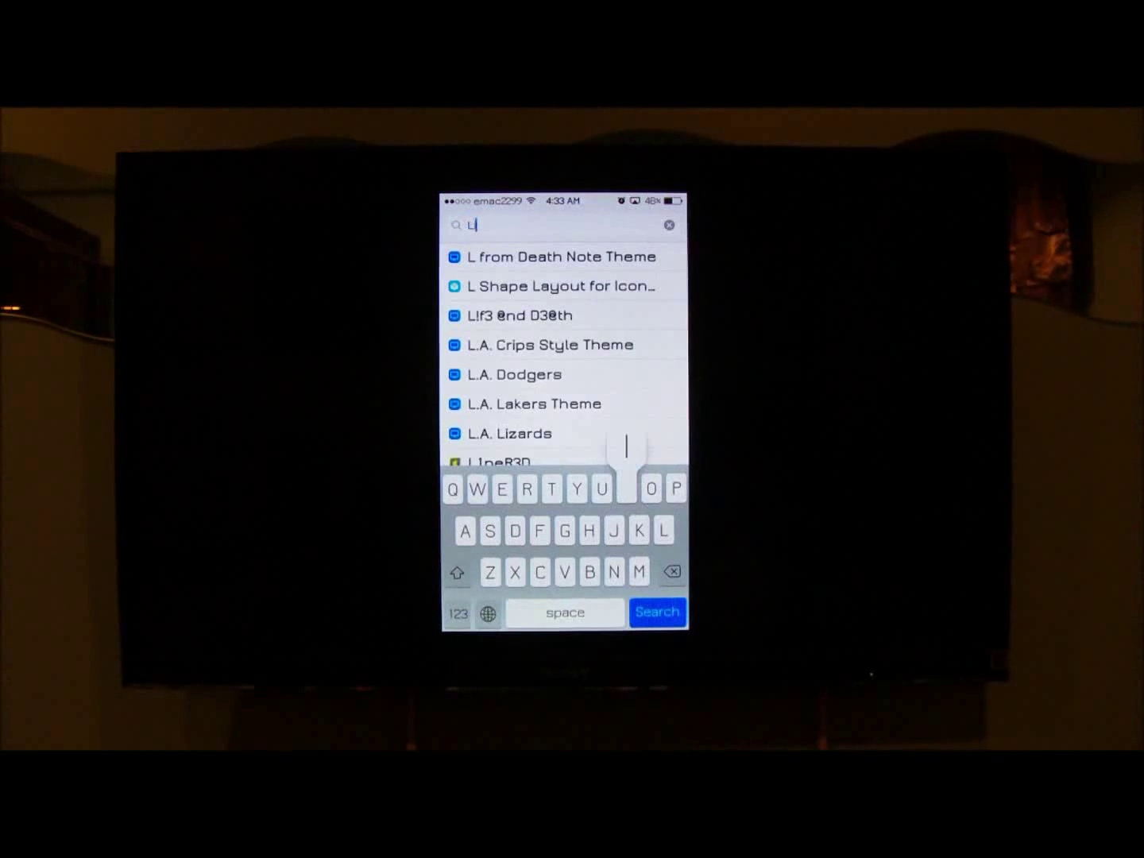
pyautogui.write('inkst')
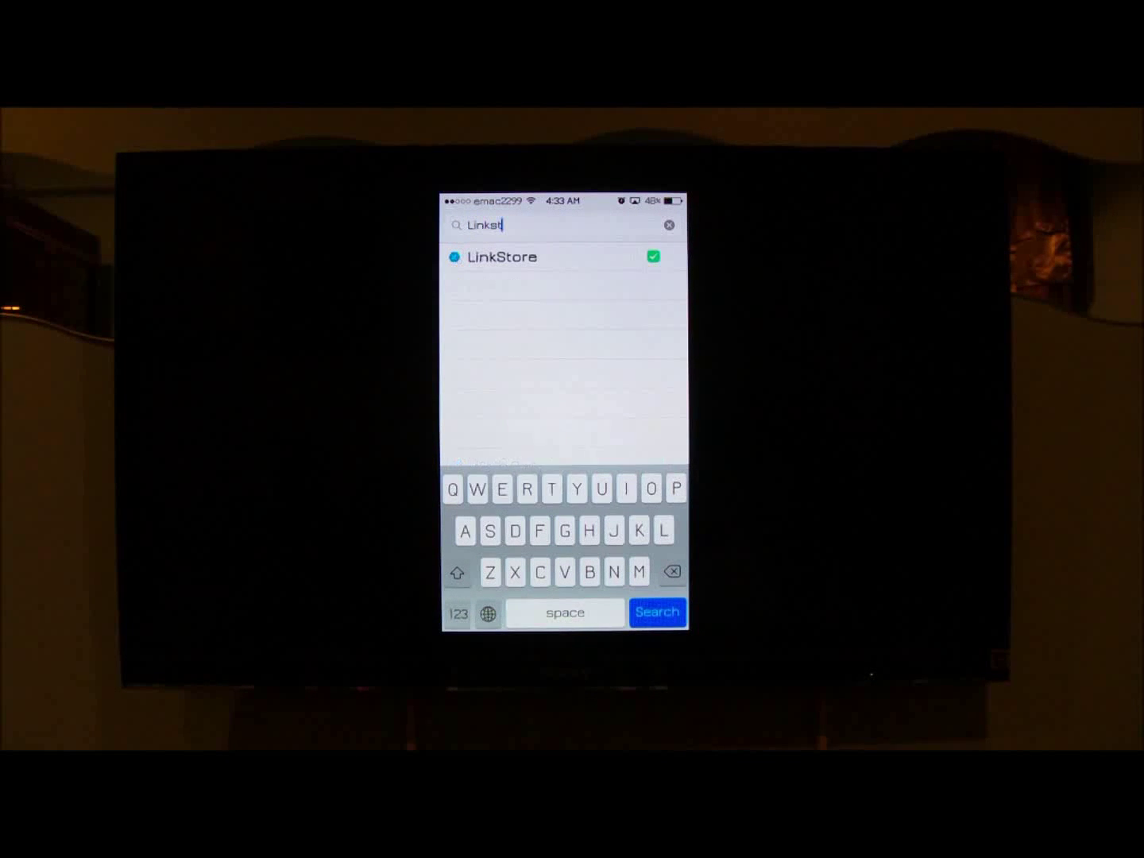
pyautogui.write('ore')
pyautogui.click(502, 257)
# From the App Store Featured page, open Dark Sky – Weather Radar ($3.99) under Best New Apps.
pyautogui.press('super')
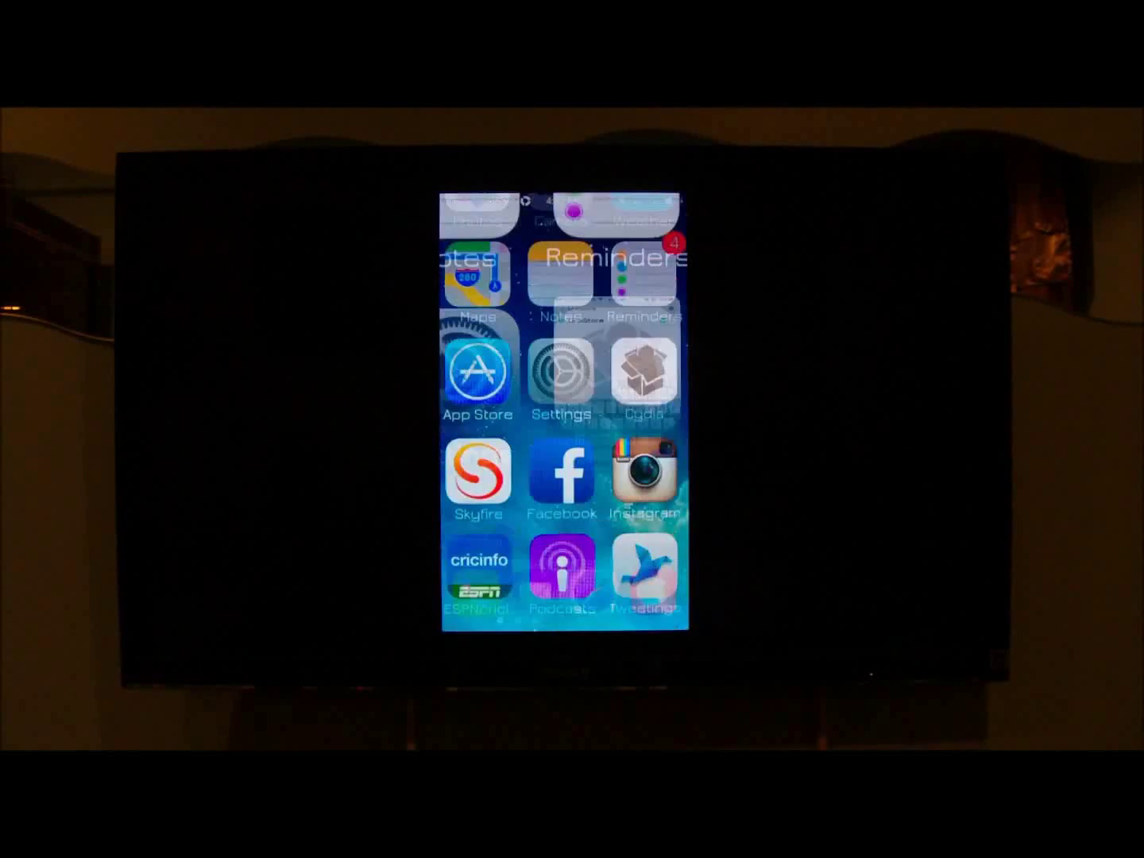
pyautogui.click(474, 372)
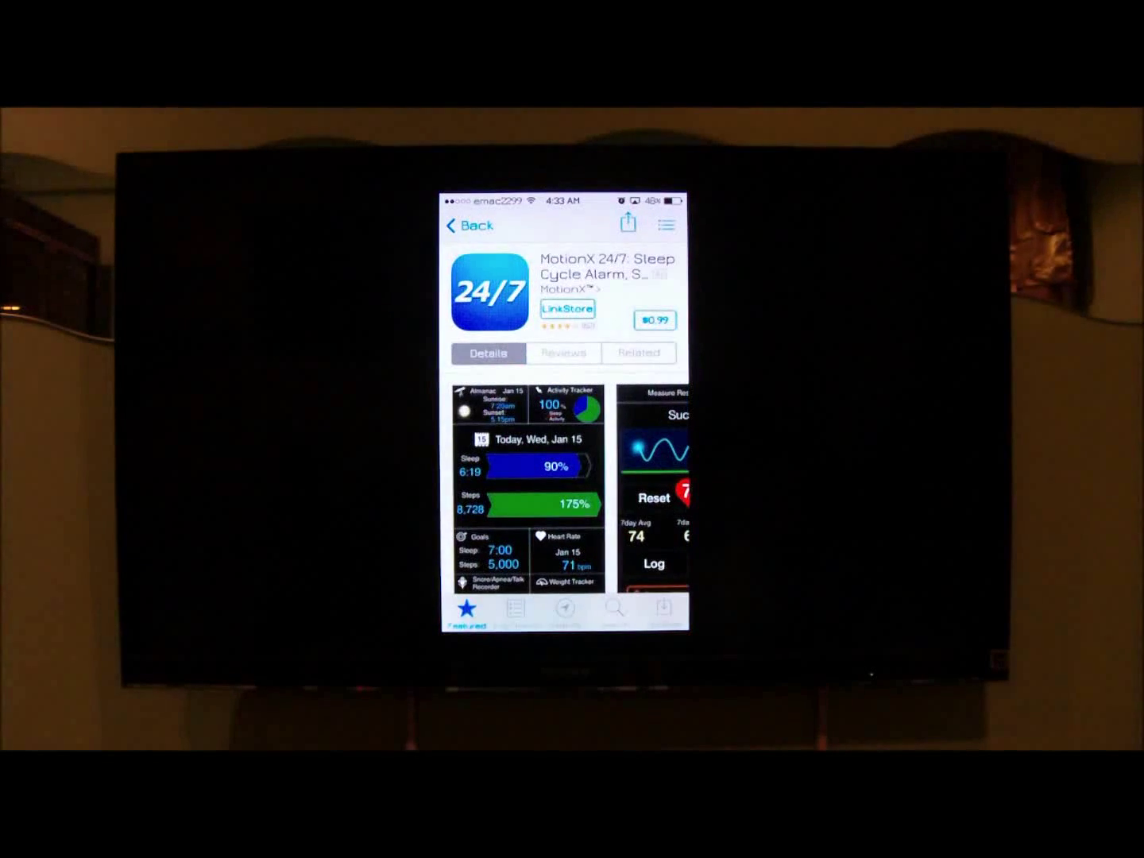
pyautogui.click(470, 225)
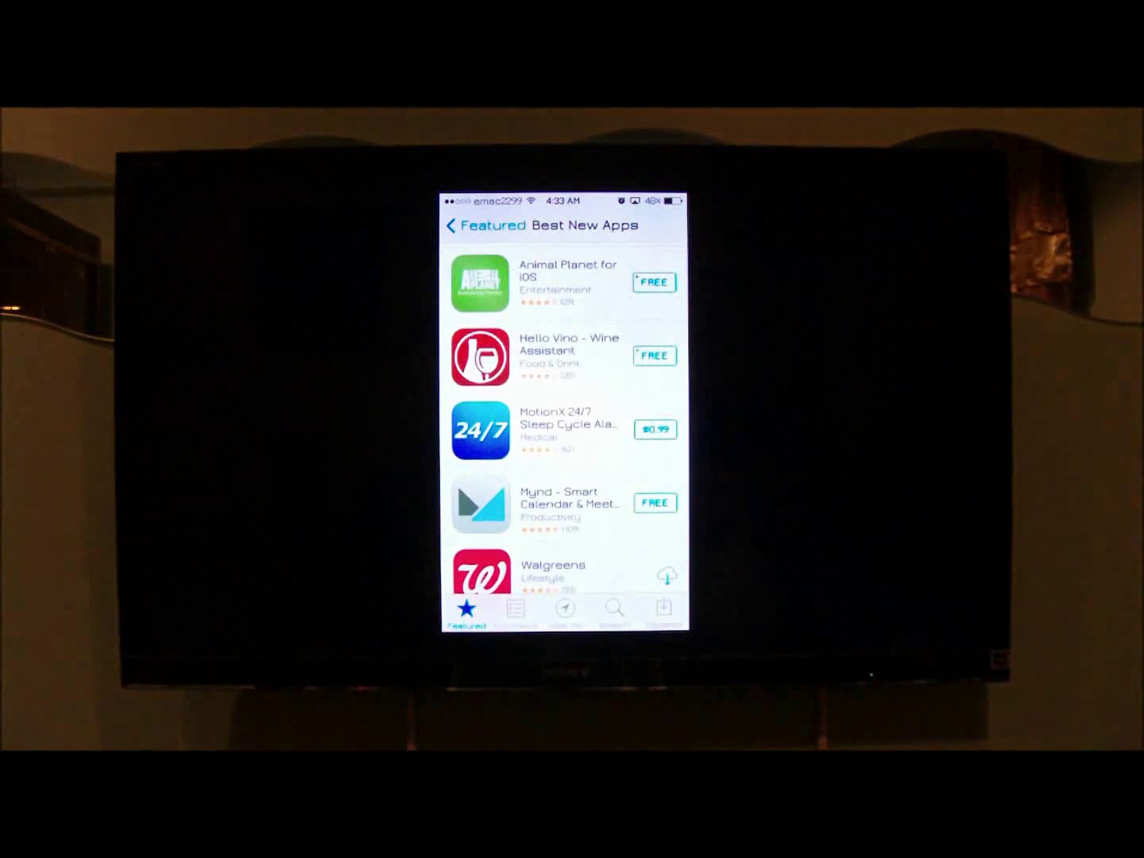
pyautogui.click(470, 225)
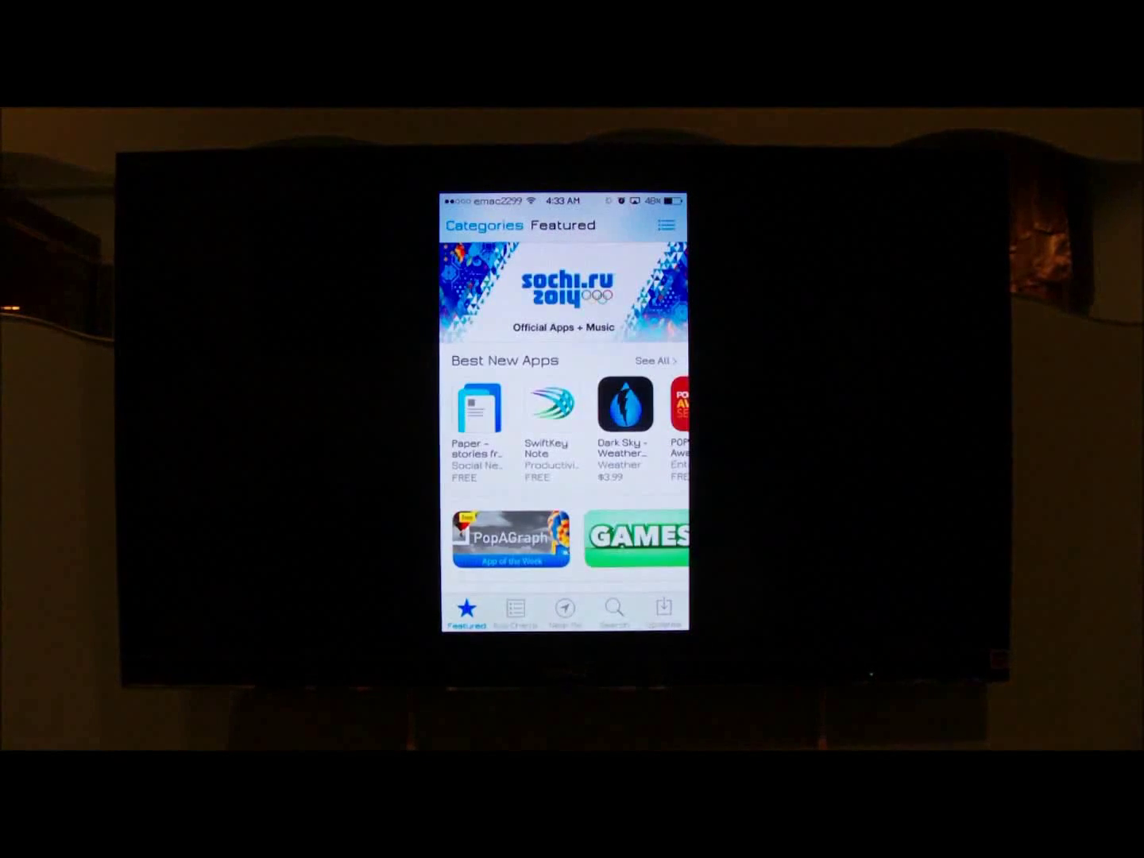
pyautogui.scroll(-3, 563, 403)
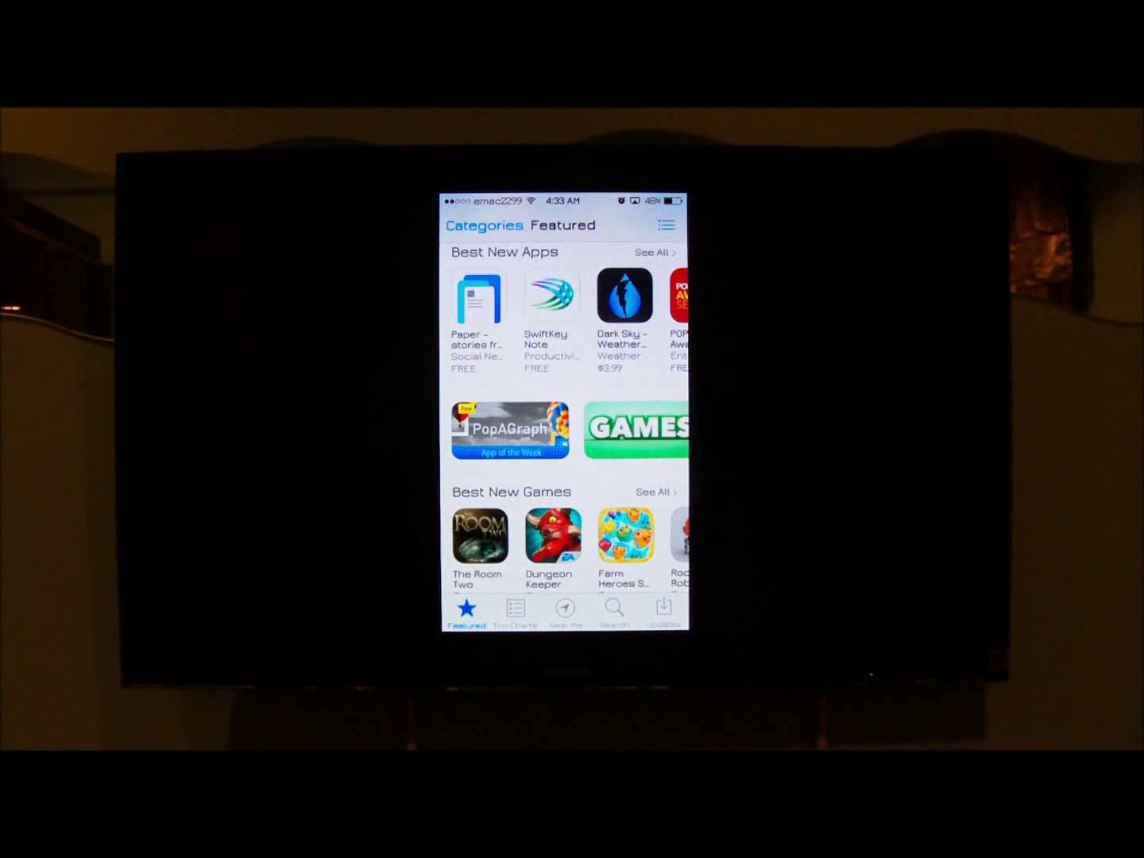
pyautogui.press('super')
pyautogui.click(535, 371)
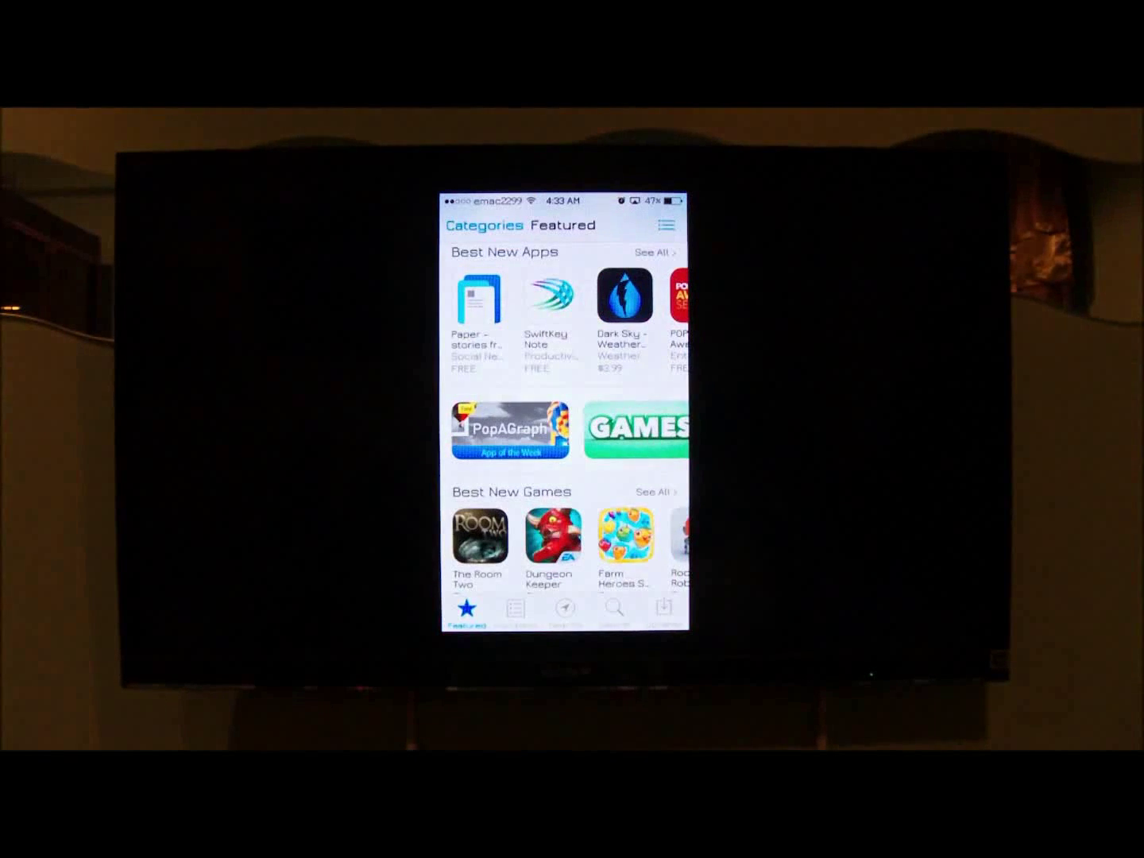
pyautogui.scroll(-2, 563, 402)
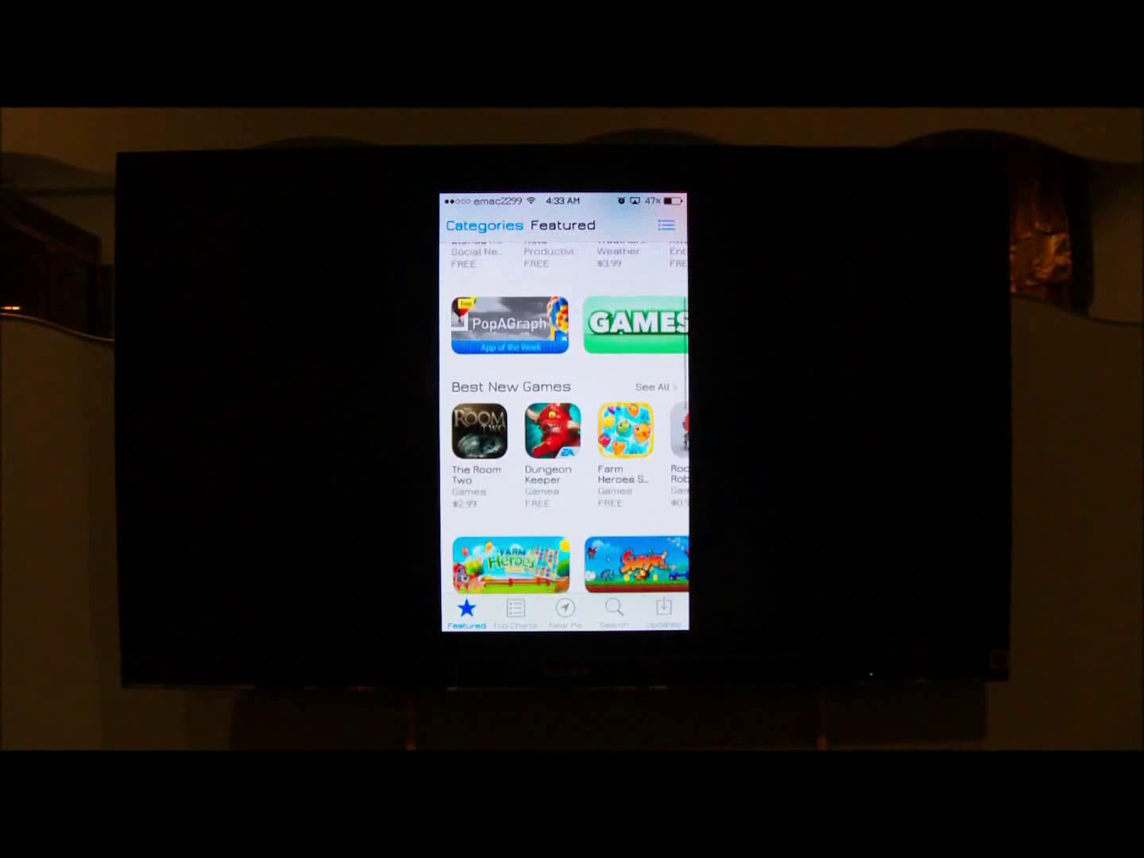
pyautogui.scroll(3, 564, 402)
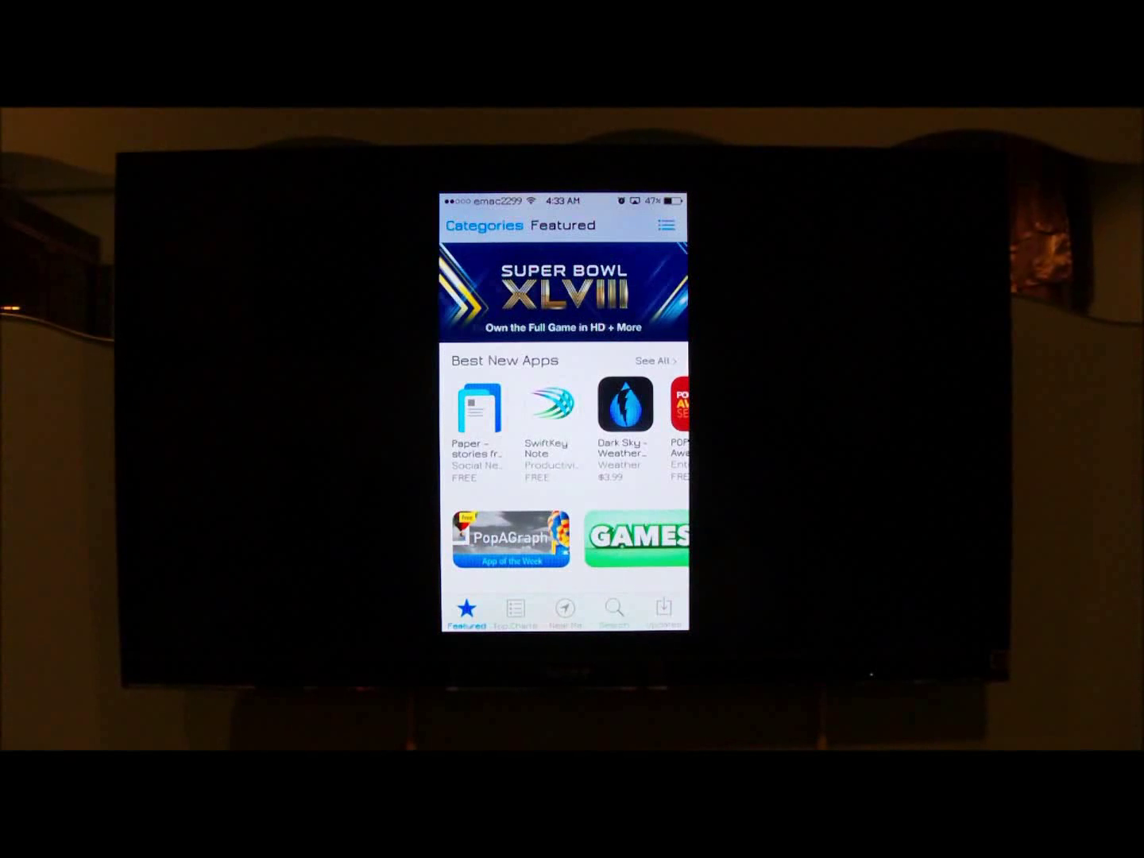
pyautogui.click(626, 404)
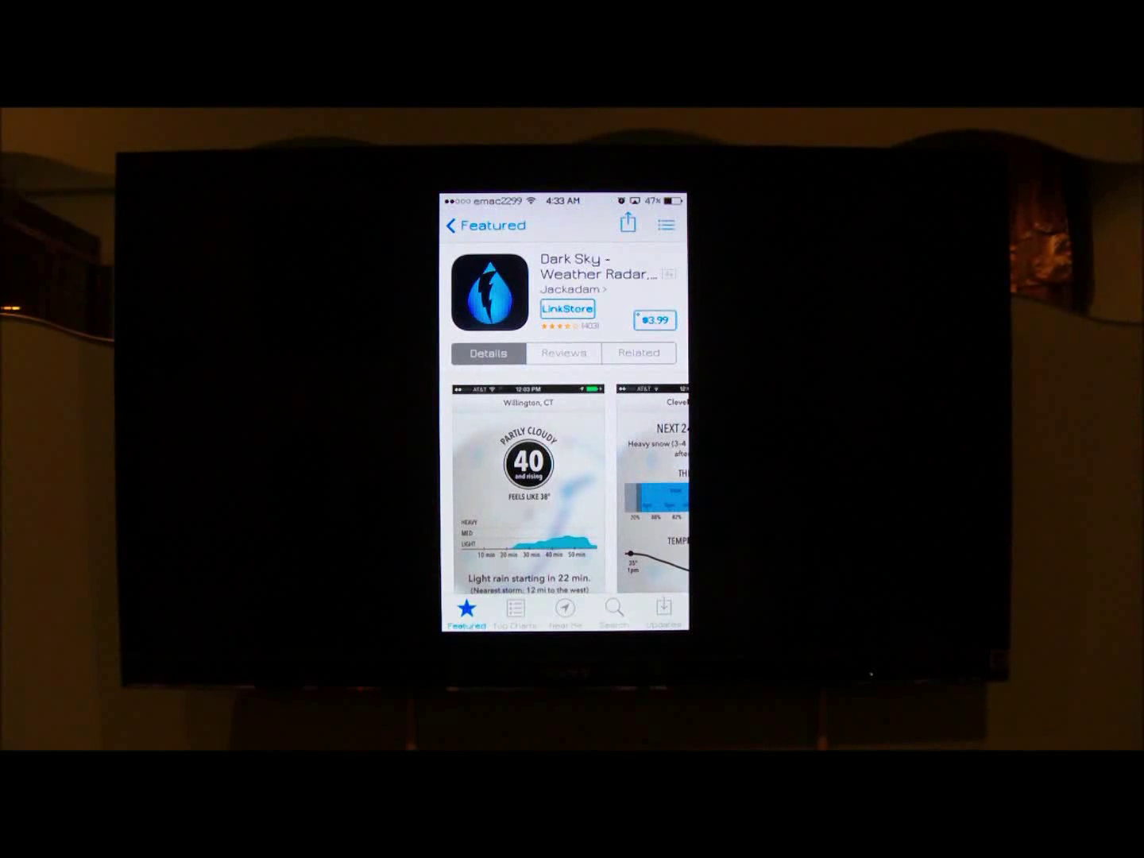
# Get a LinkStore link for Dark Sky and open its Billionuploads download page.
pyautogui.click(567, 308)
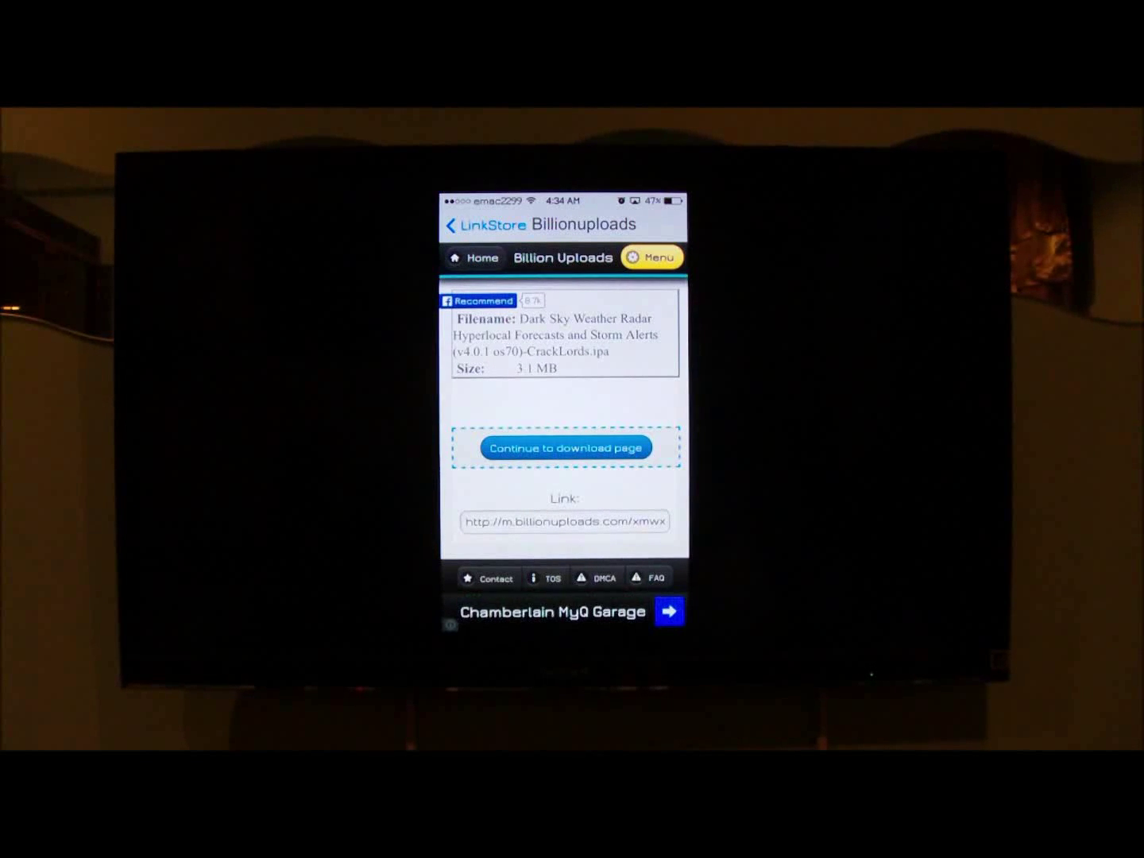
pyautogui.click(566, 448)
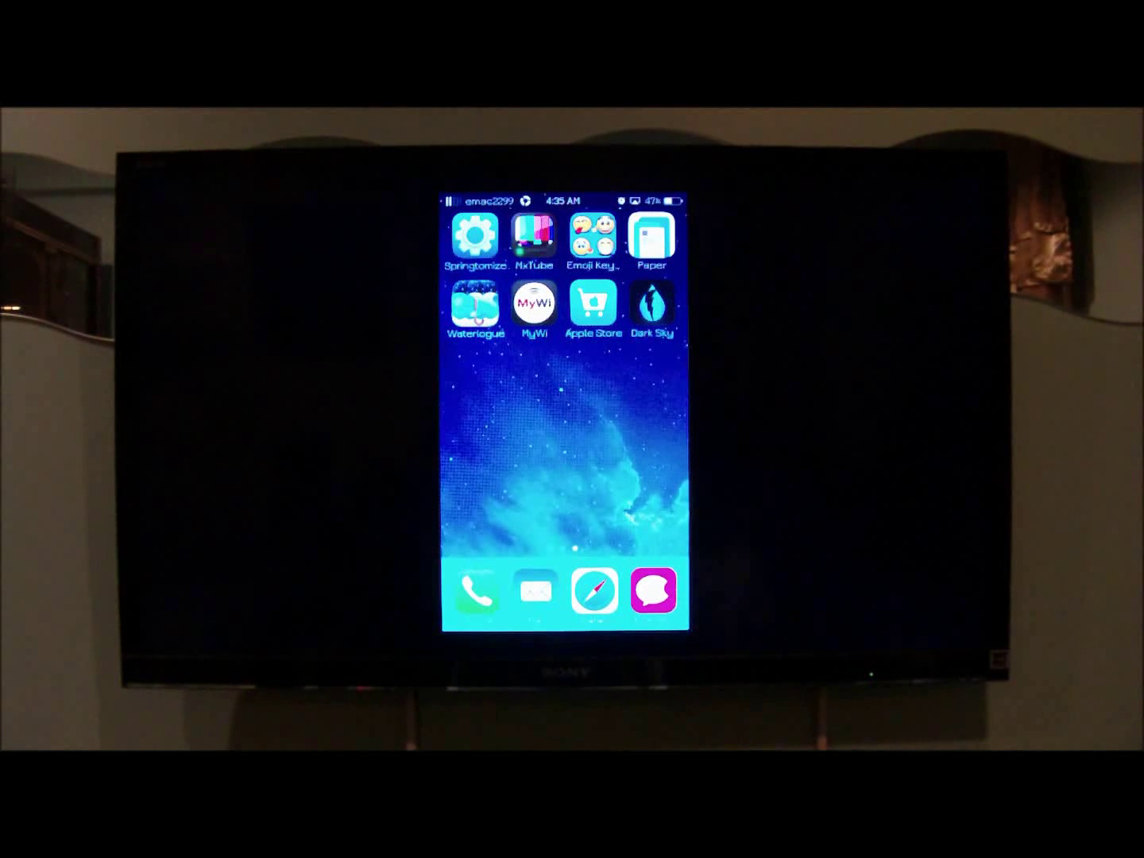
# Launch the installed Dark Sky and switch to its global precipitation map.
pyautogui.click(652, 304)
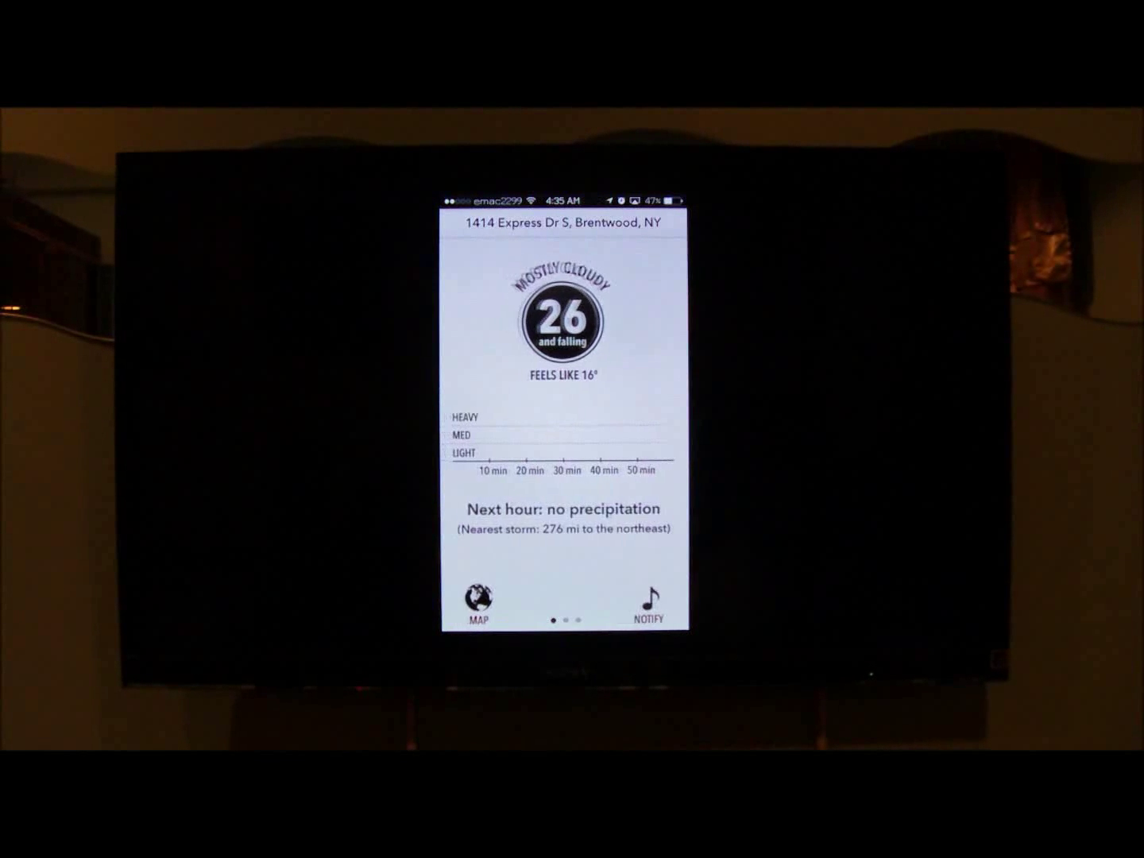
pyautogui.click(479, 601)
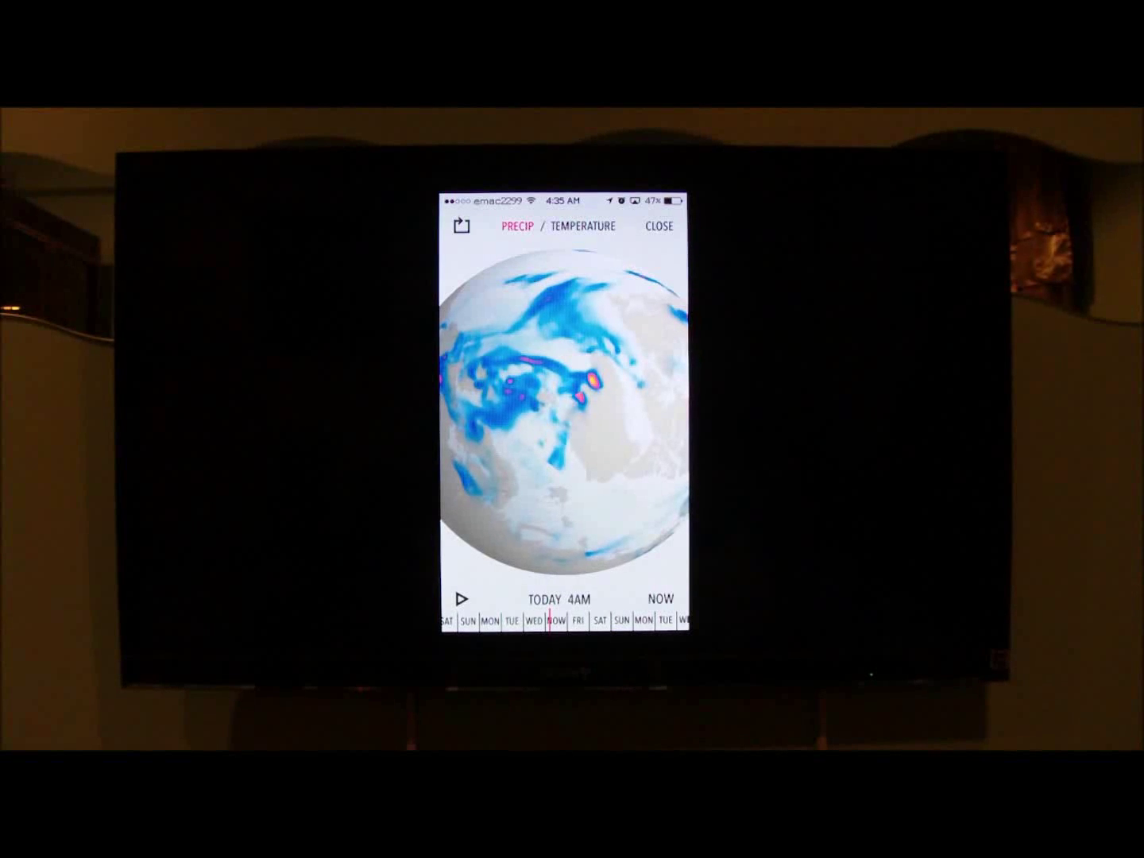